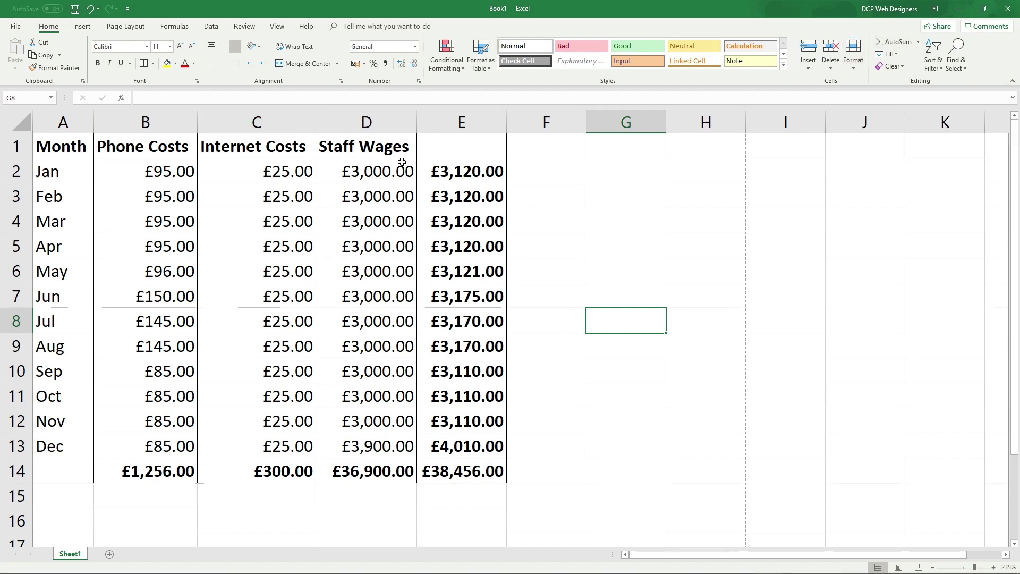
Step: Check the row total formulas in column E and view the sheet's print preview
left_click(442, 152)
key("Down")
key("Down")
key("Down")
key("Down")
key("Down")
key("Down")
key("Down")
key("Down")
key("Down")
key("Down")
key("Down")
key("Down")
key("Down")
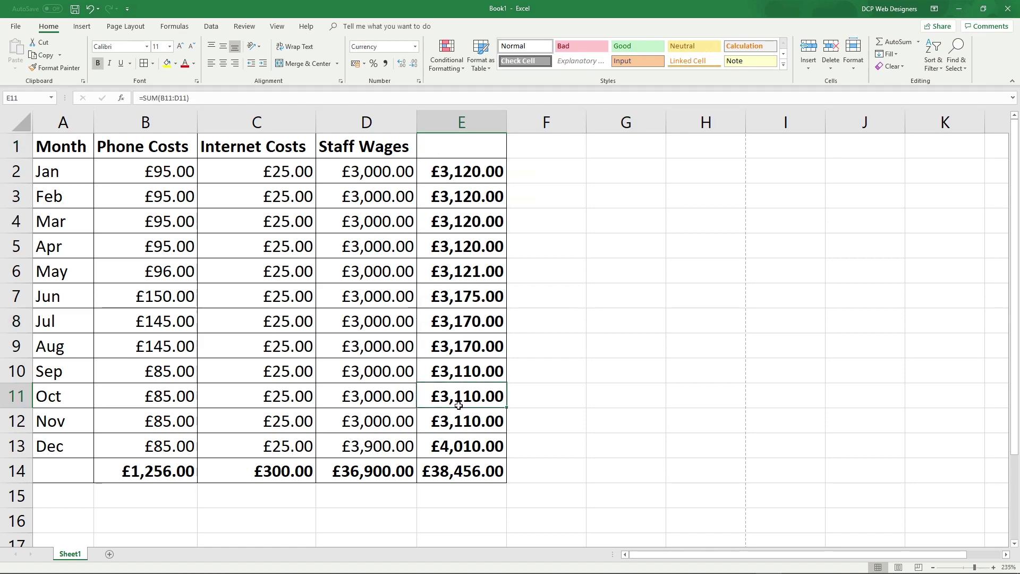
left_click(17, 27)
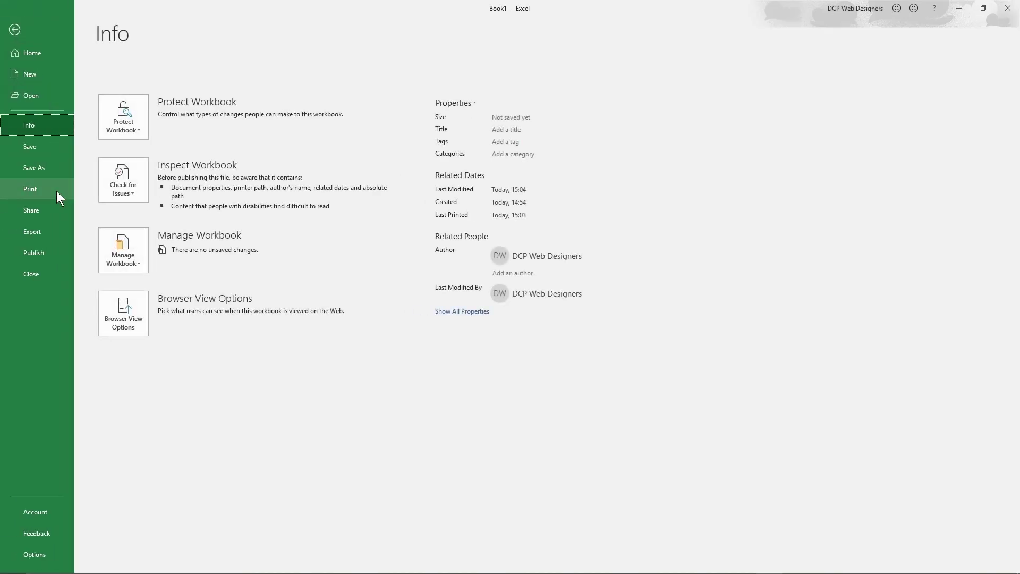
left_click(27, 189)
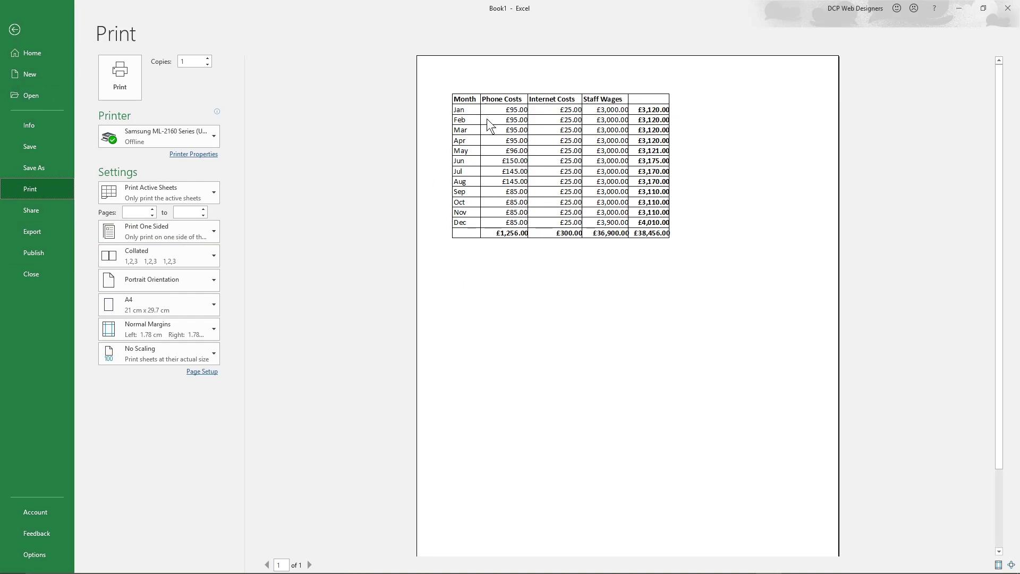
left_click(14, 29)
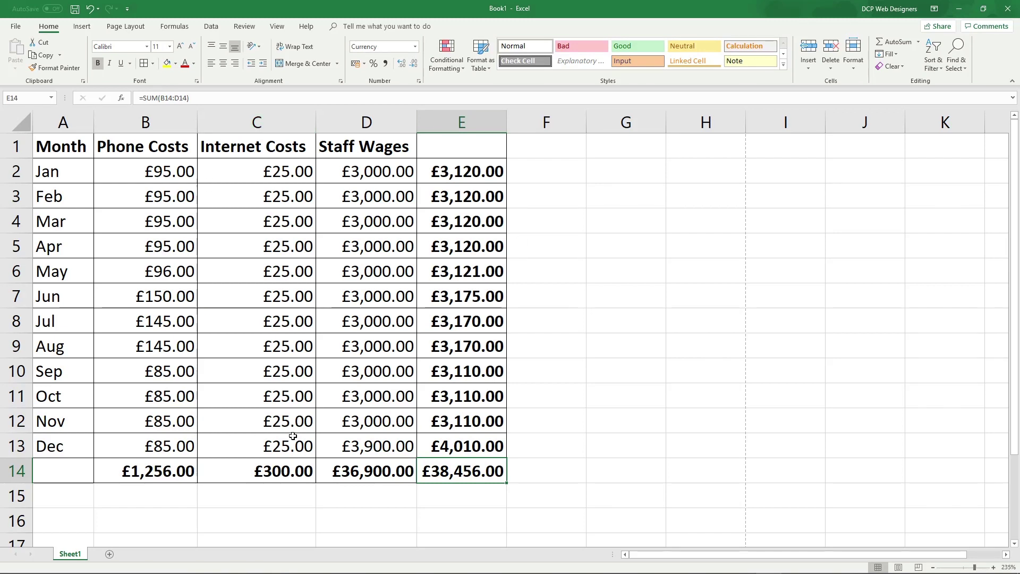
Step: Point out the Phone Costs, Internet Costs and Month headings and the month names
left_click(122, 153)
left_click(259, 147)
left_click(372, 143)
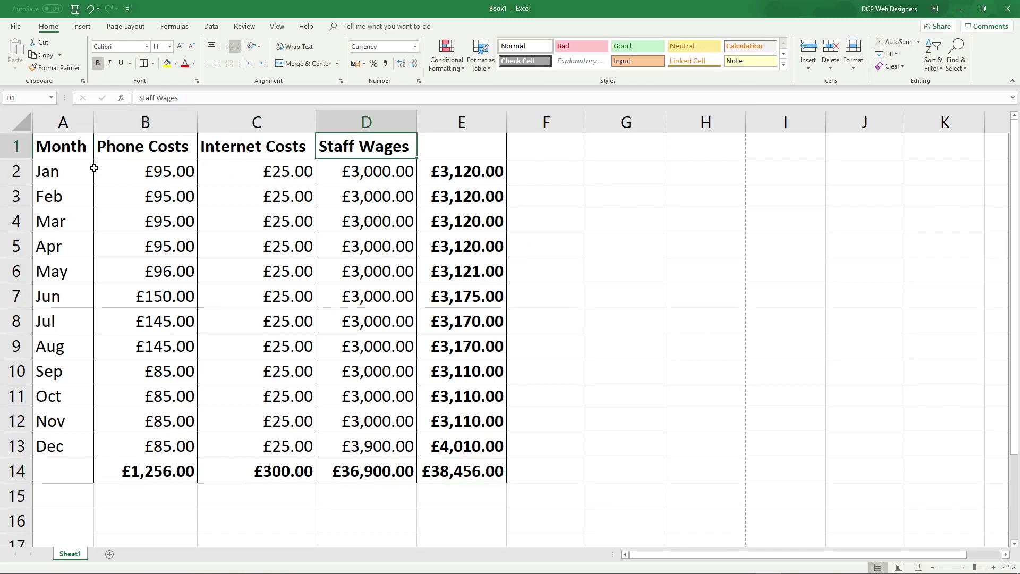
left_click_drag(65, 147, 72, 453)
left_click(250, 393)
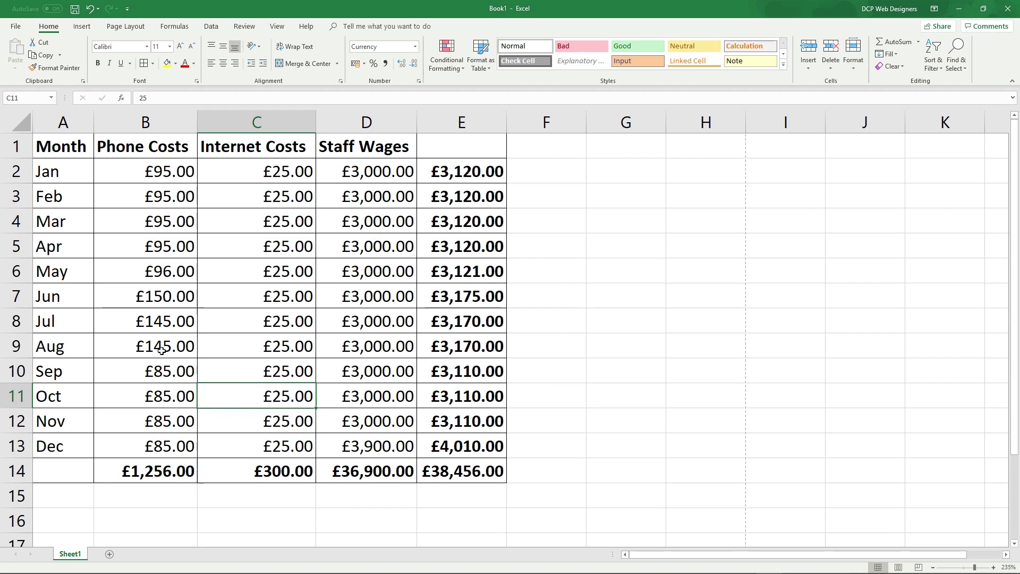
Step: Fill June's £150.00 phone cost cell B7 with red
left_click(169, 298)
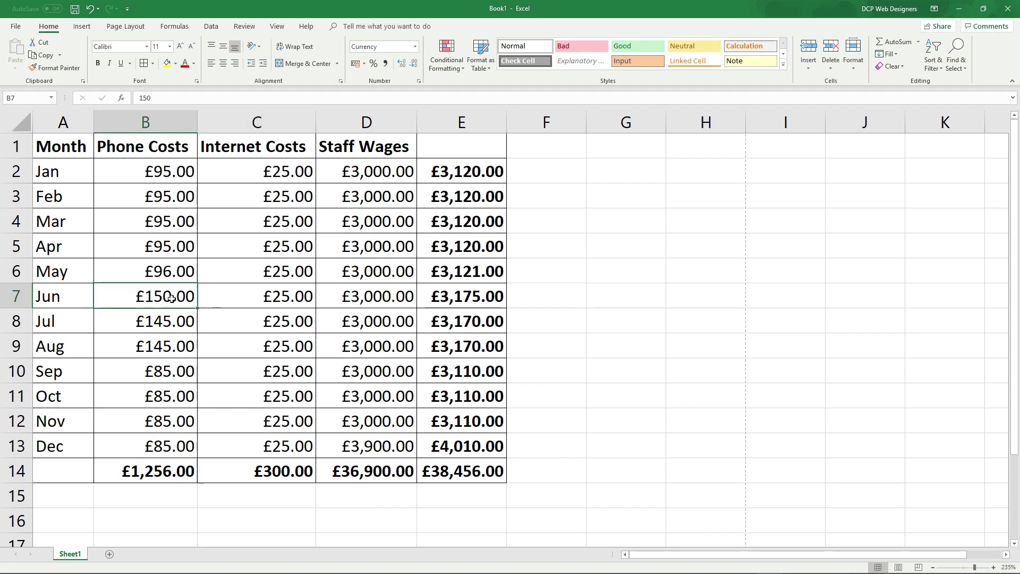
left_click(175, 64)
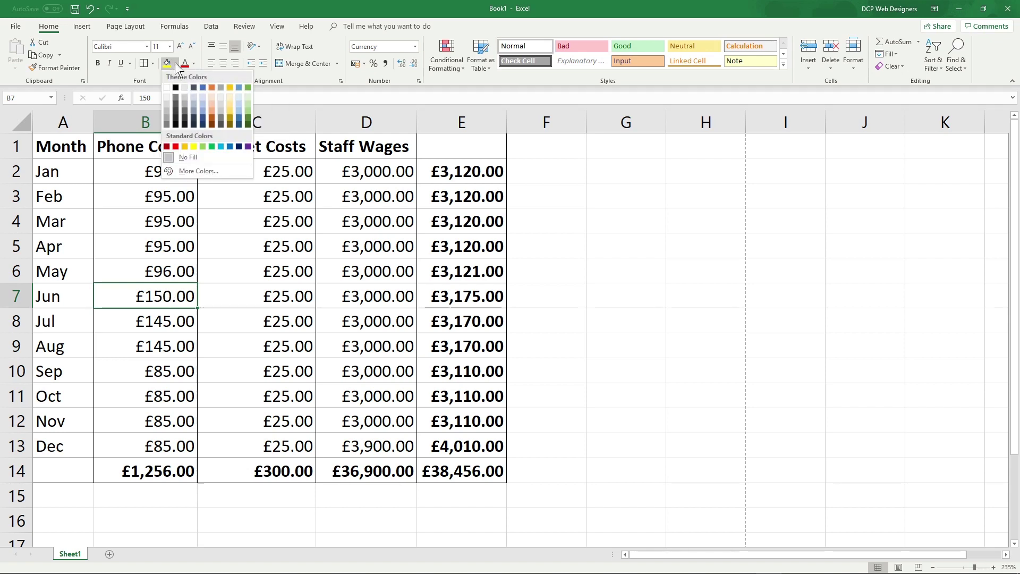
left_click(173, 147)
left_click(224, 315)
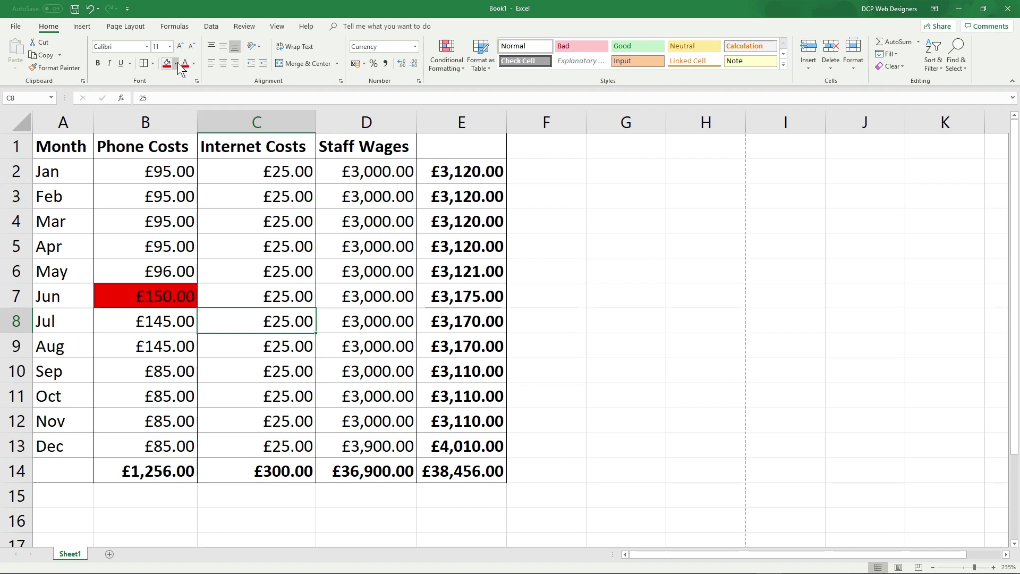
left_click(159, 297)
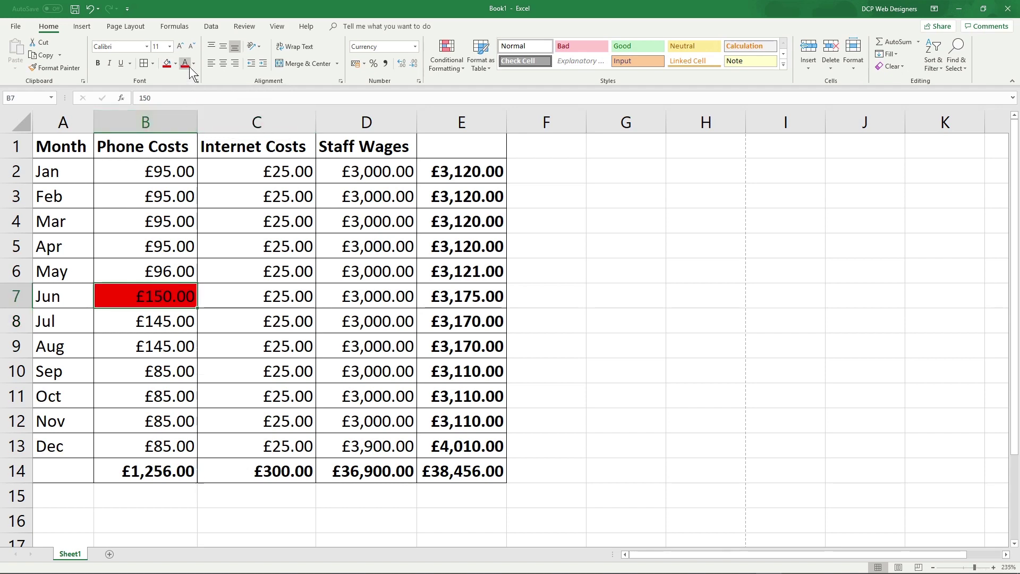
left_click(176, 63)
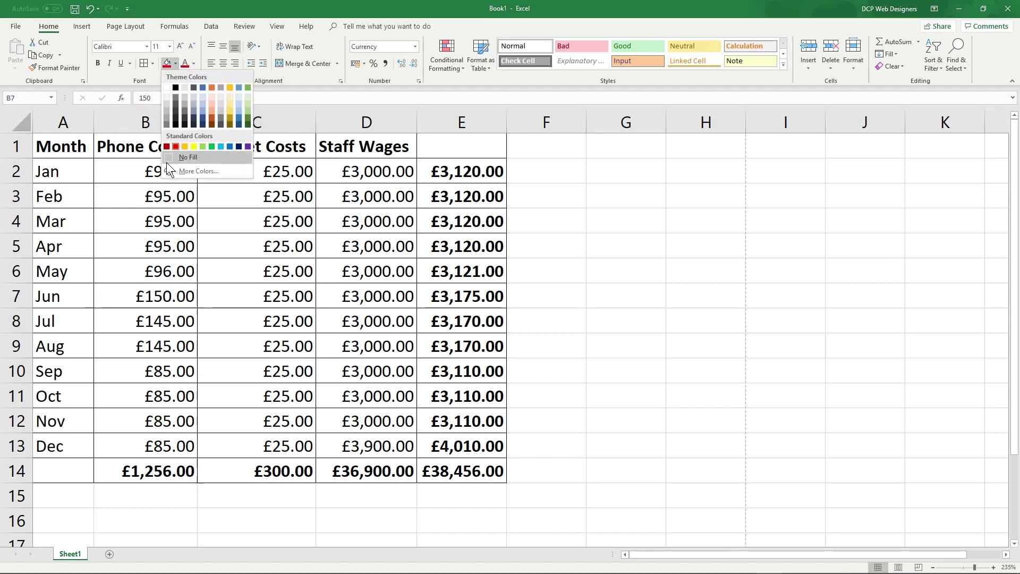
left_click(182, 158)
left_click(165, 315)
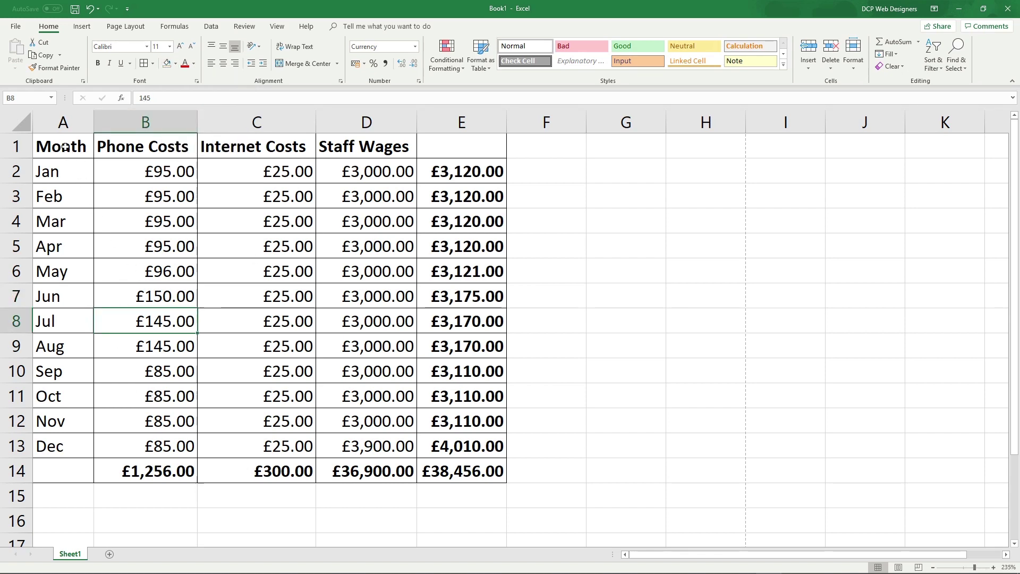
Step: Fill the header row A1:E1, Month through column E, with light blue
left_click_drag(64, 146, 436, 144)
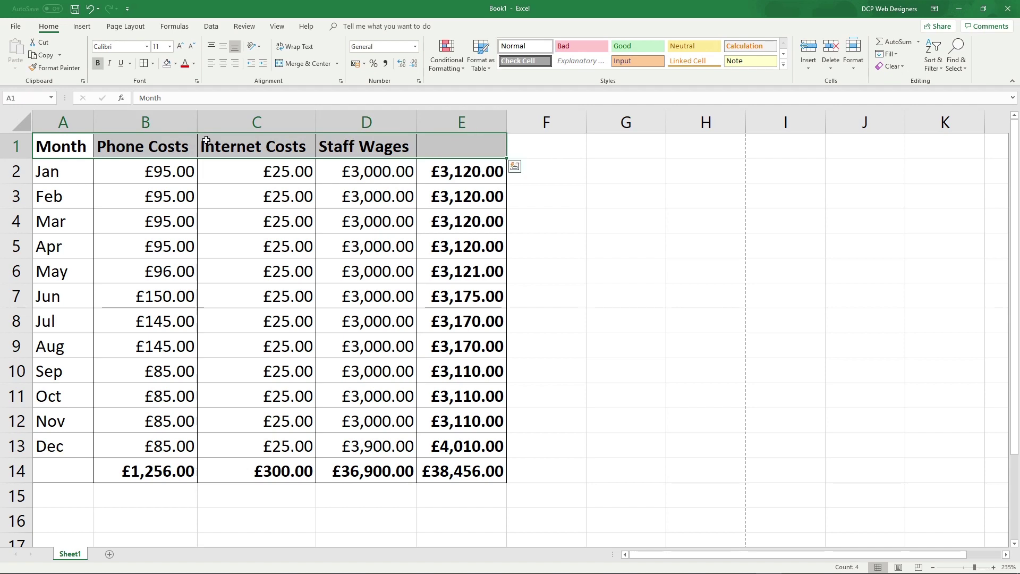
left_click(175, 63)
left_click(222, 144)
left_click(259, 239)
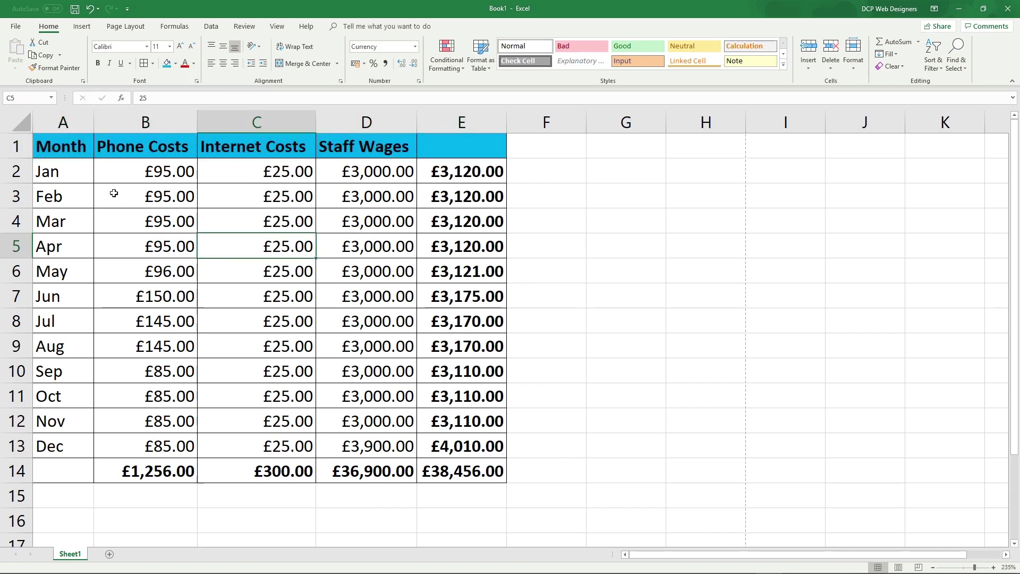
left_click_drag(50, 171, 489, 171)
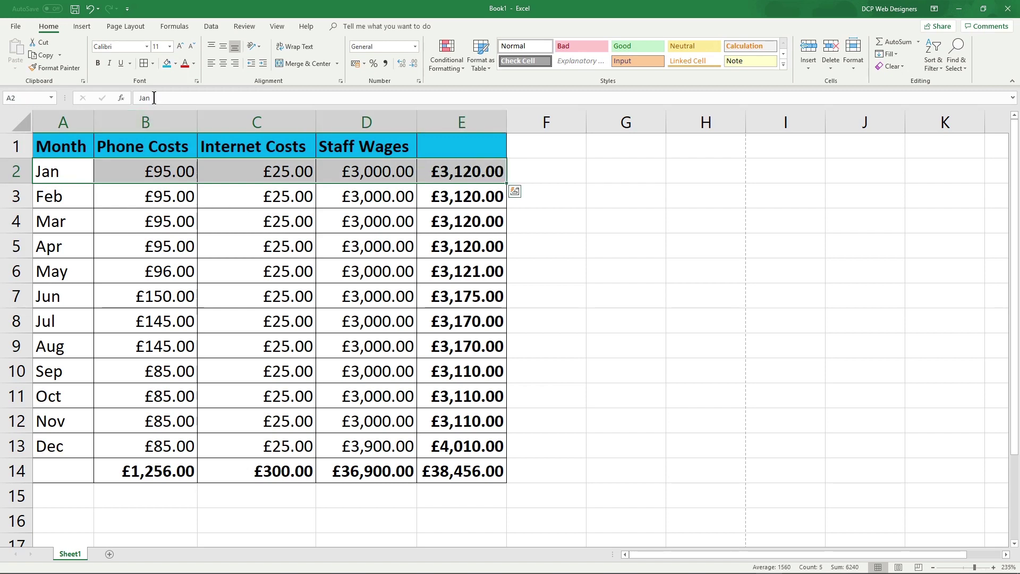
Step: Fill the Jan row green and the Feb row yellow
left_click(174, 64)
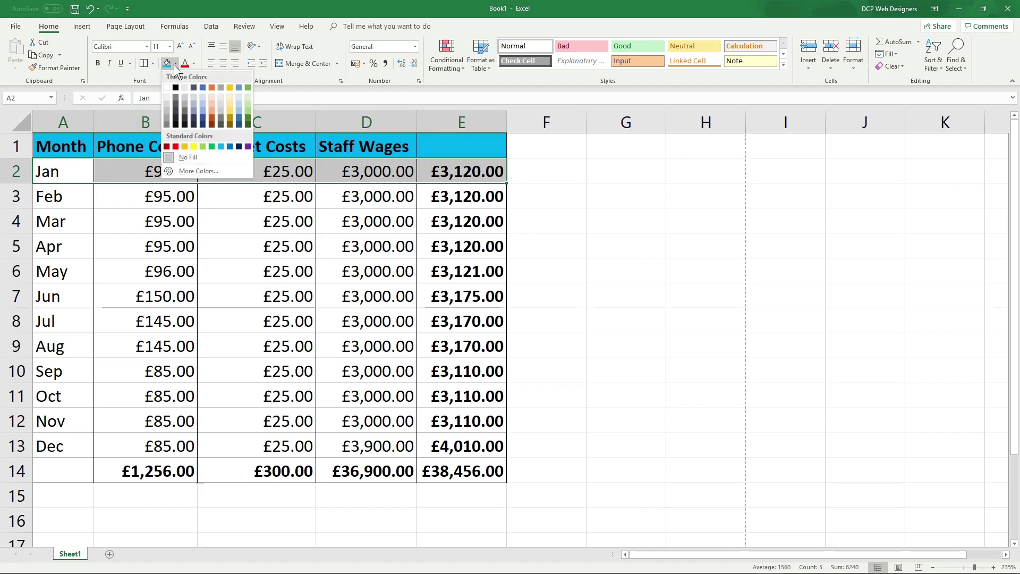
left_click(213, 145)
left_click_drag(76, 185, 450, 203)
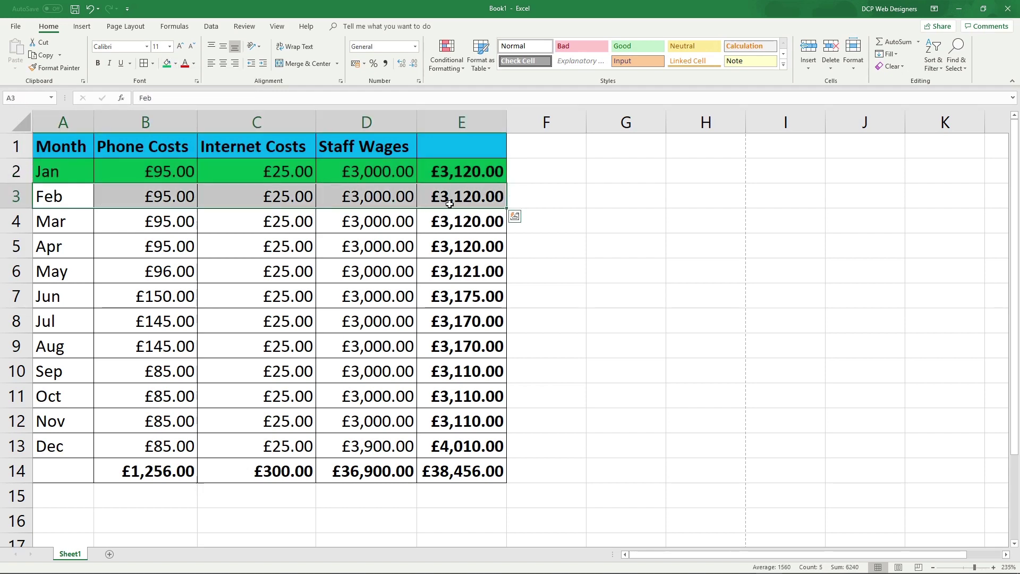
left_click(175, 65)
left_click(196, 144)
Step: Fill the Mar row with the same green as the Jan row
left_click_drag(74, 221, 458, 223)
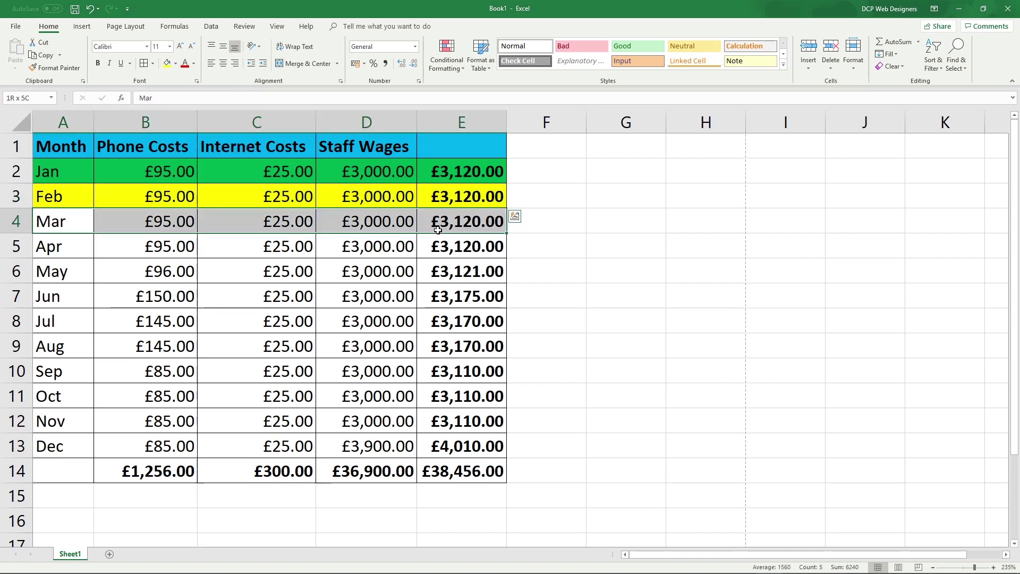
left_click(176, 64)
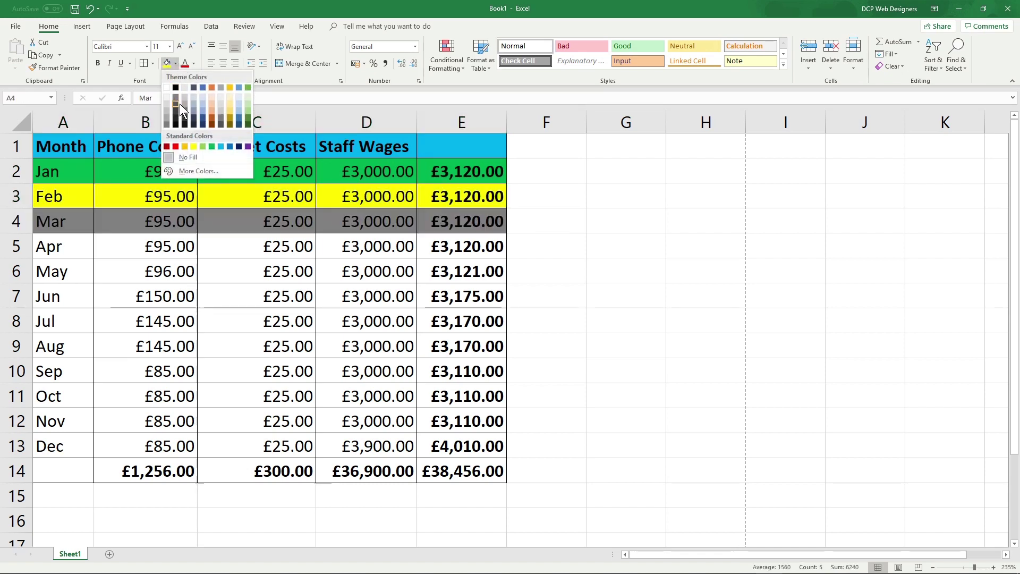
left_click(206, 146)
left_click(147, 254)
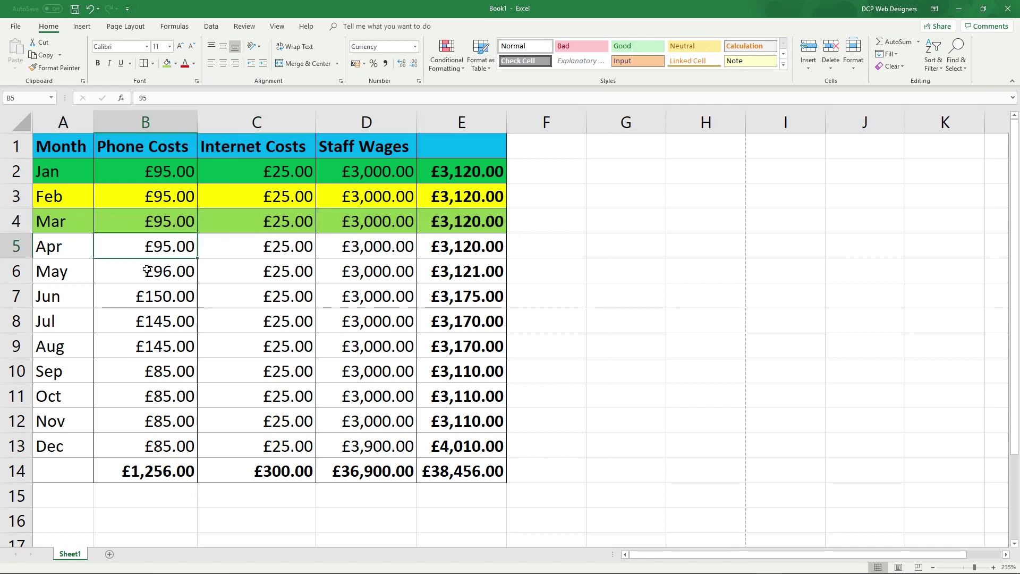
left_click_drag(71, 221, 468, 221)
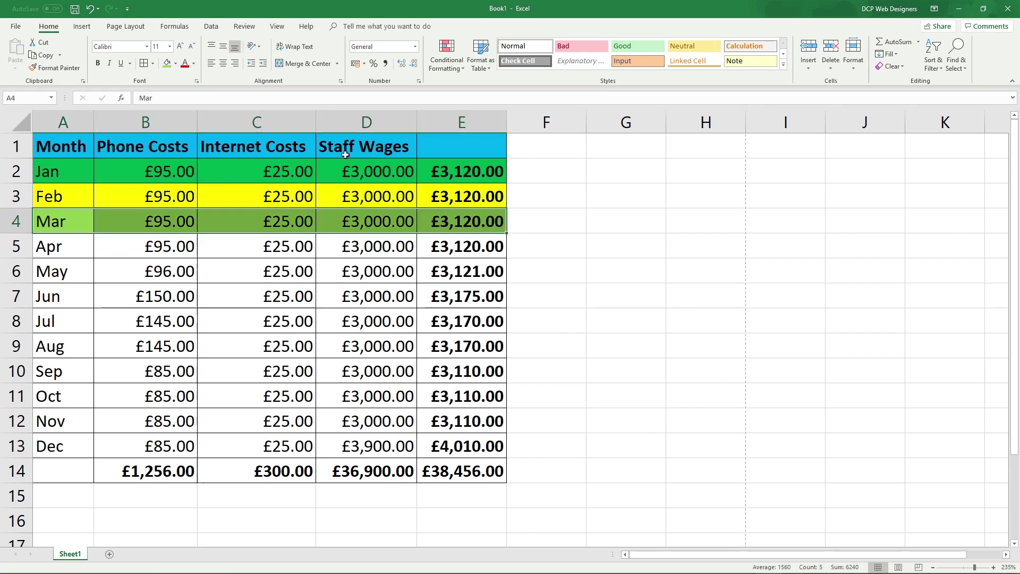
left_click(175, 64)
left_click(211, 145)
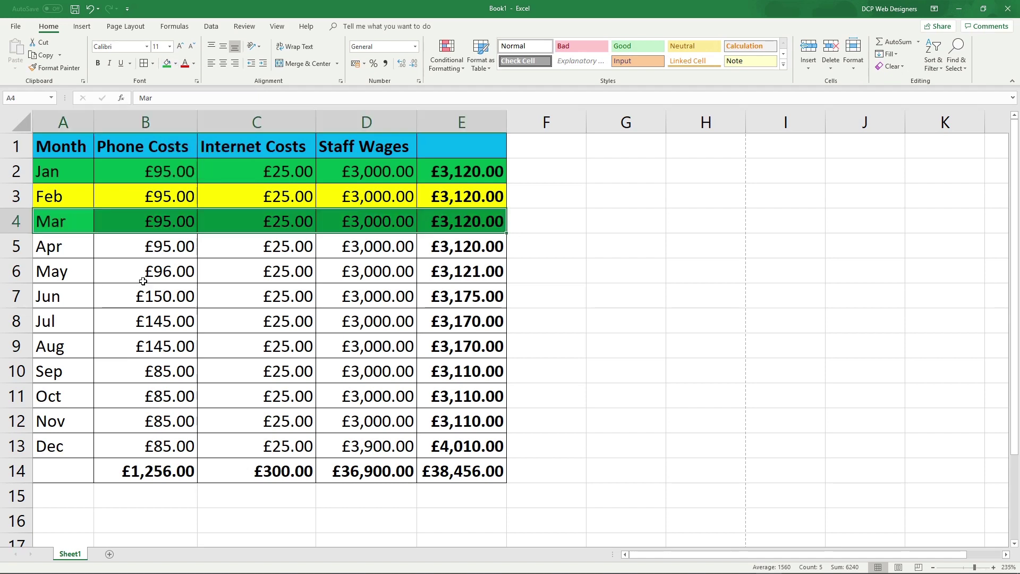
left_click(144, 273)
Step: Fill the Apr row yellow and the May row green
left_click_drag(63, 246, 467, 247)
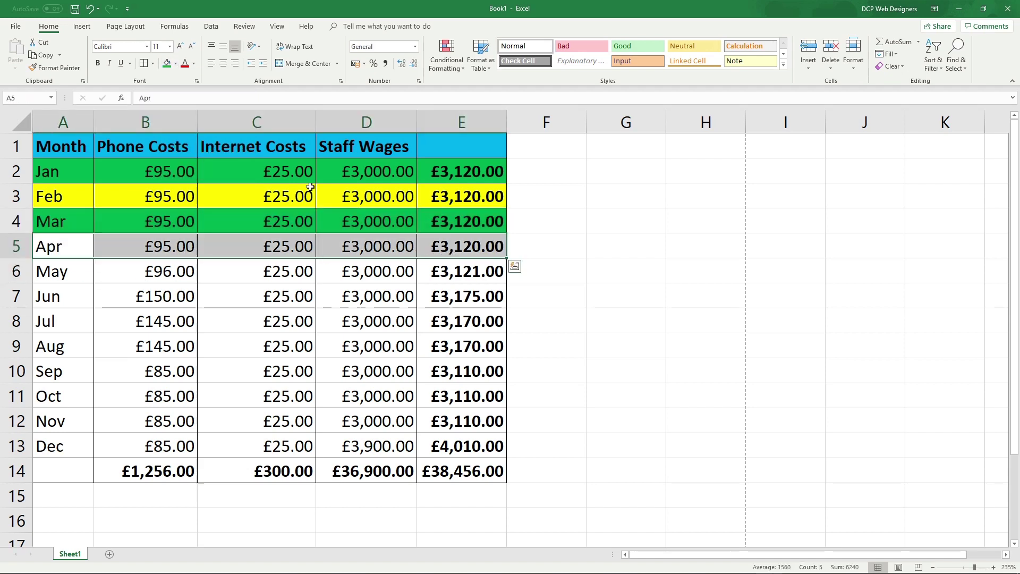
left_click(175, 64)
left_click(193, 146)
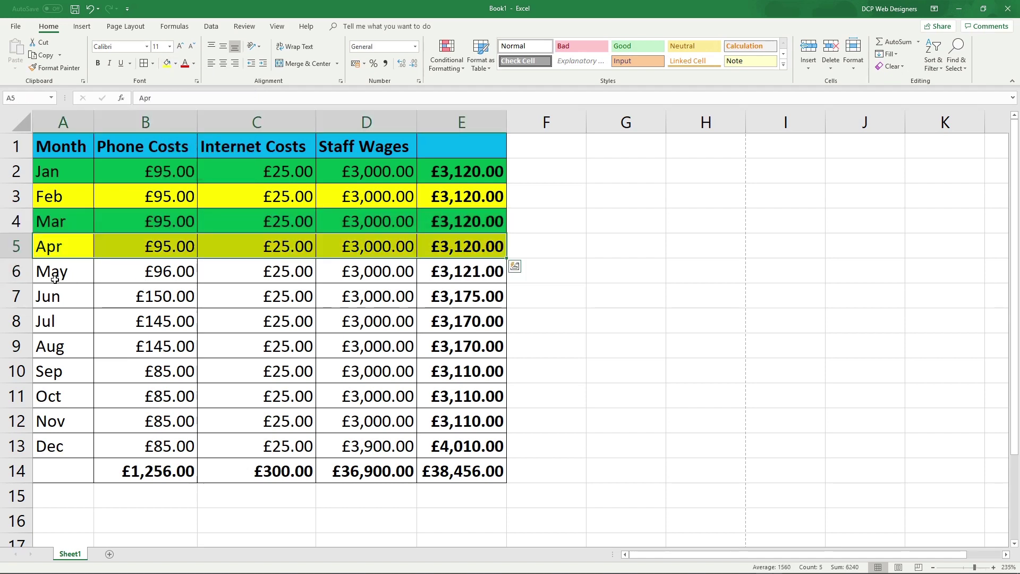
left_click_drag(55, 279, 462, 271)
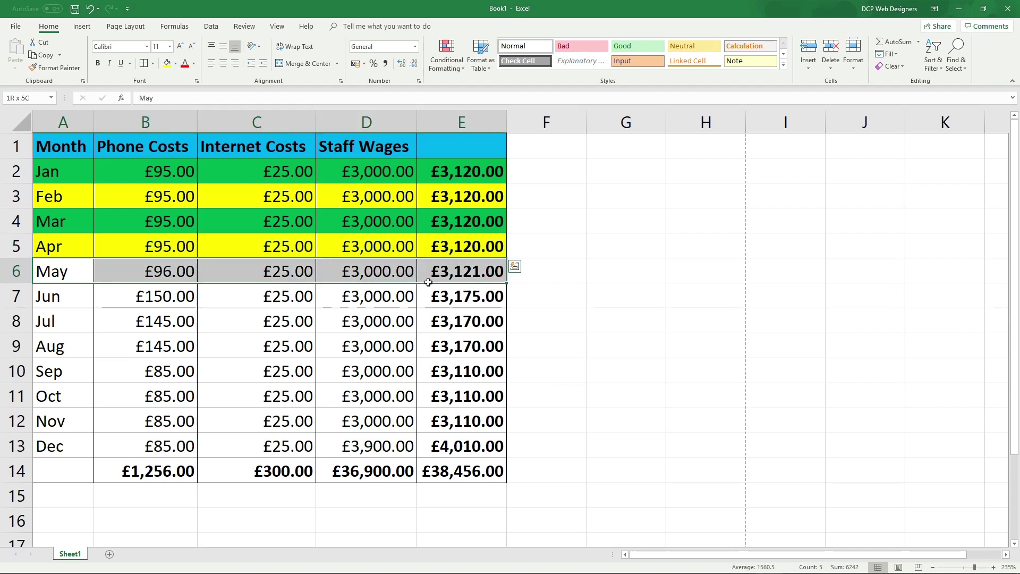
left_click(175, 63)
left_click(205, 149)
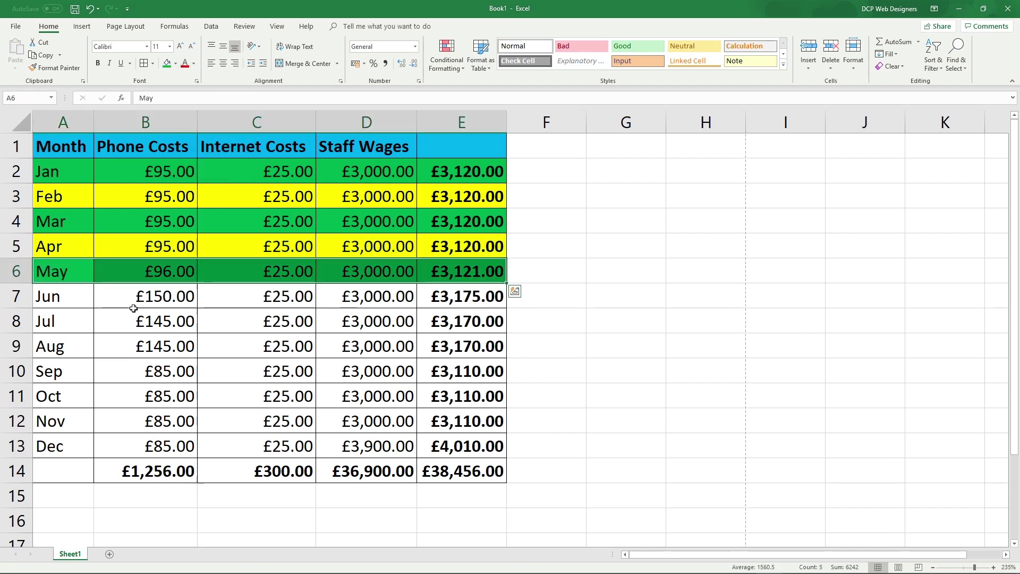
left_click(246, 318)
Step: Fill the Jun, Aug, Oct and Dec rows yellow together
left_click_drag(63, 296, 420, 297)
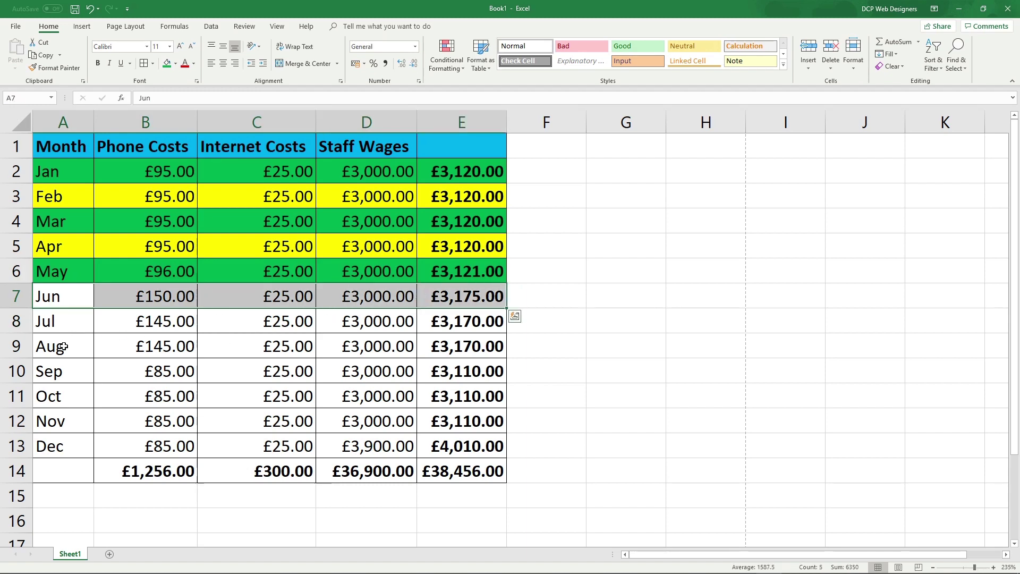
left_click_drag(63, 347, 462, 296)
left_click(66, 299)
left_click_drag(462, 347, 91, 348, "ctrl")
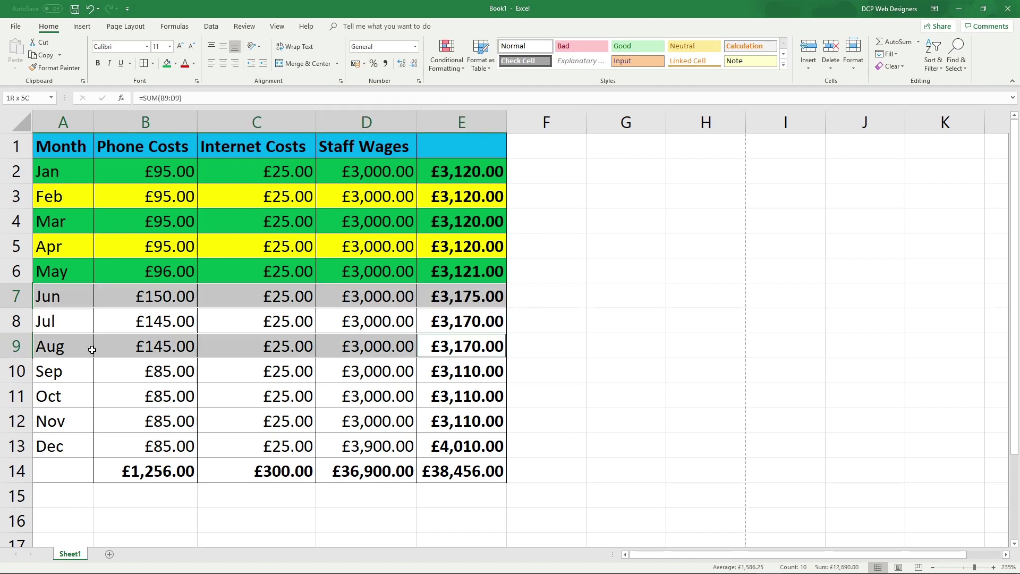
left_click(61, 296)
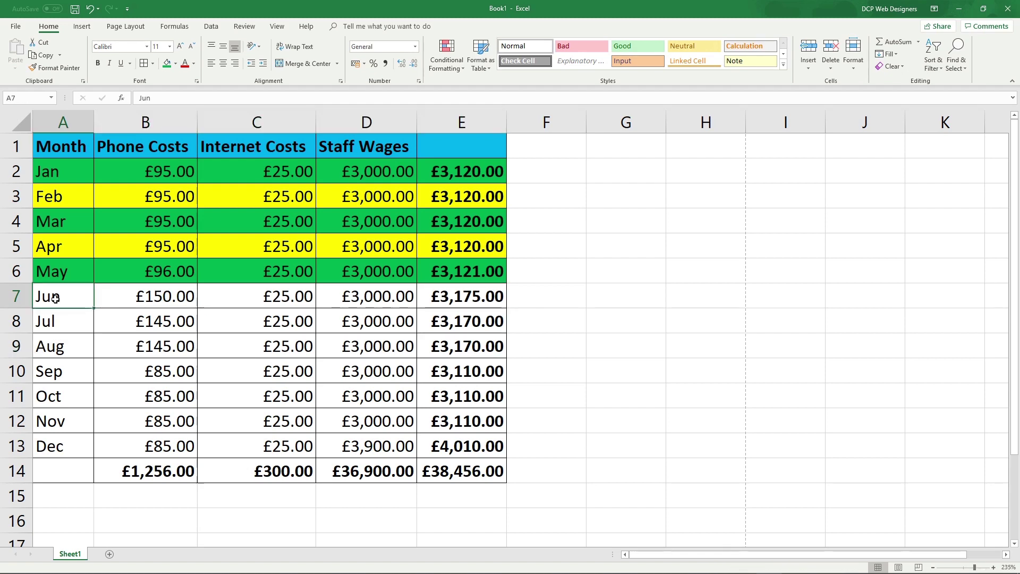
mouse_move(55, 298)
left_mouse_down()
mouse_move(467, 293)
mouse_move(63, 299)
left_mouse_up()
left_click_drag(56, 346, 452, 353, "ctrl")
left_click_drag(67, 395, 423, 393, "ctrl")
left_click_drag(61, 441, 433, 453, "ctrl")
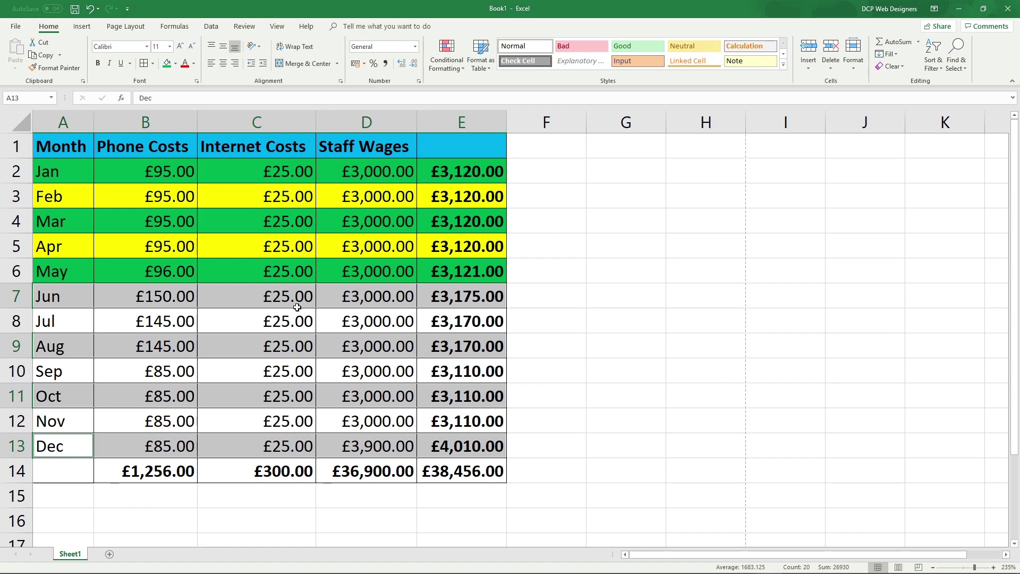
left_click(176, 63)
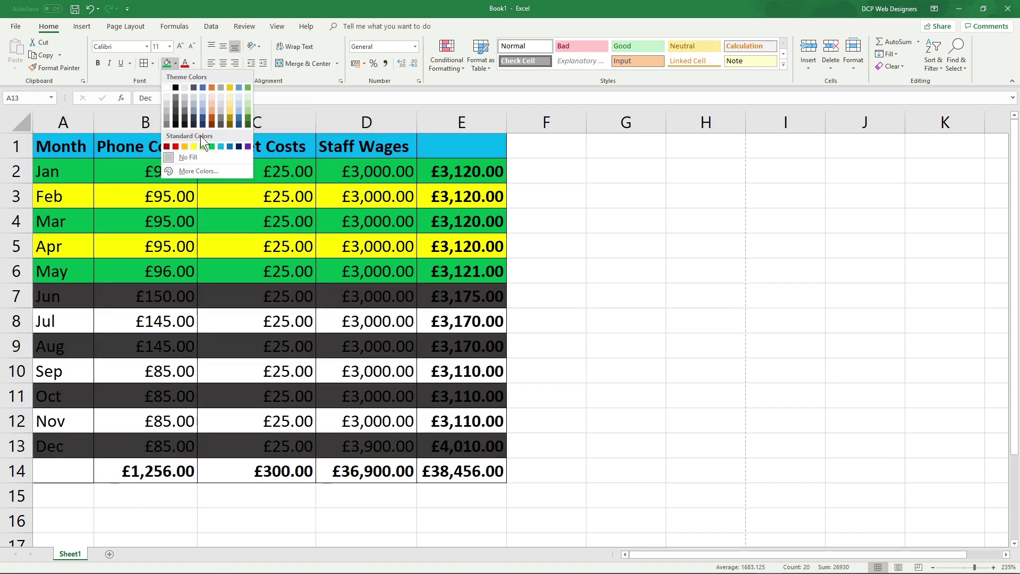
left_click(195, 147)
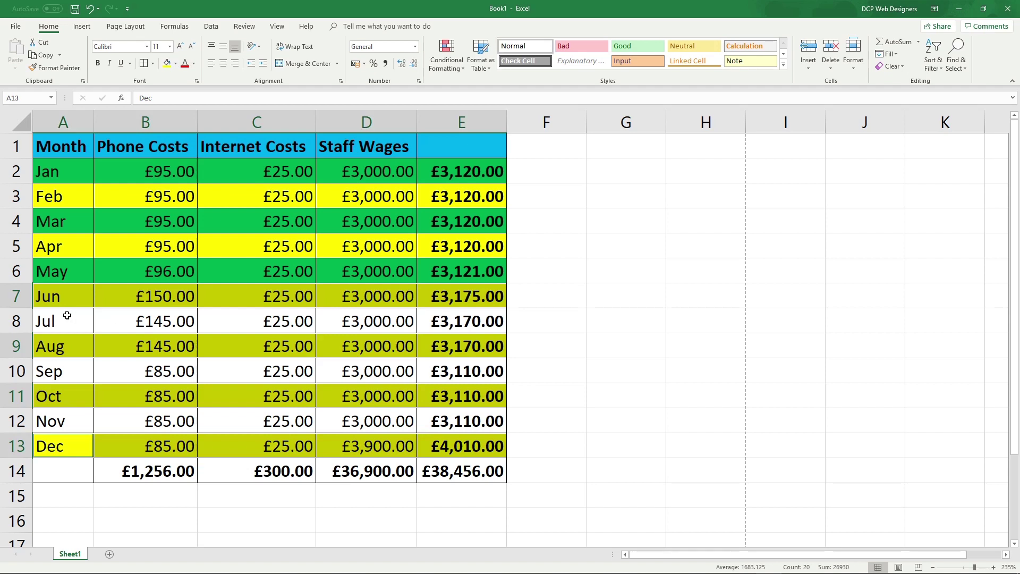
Step: Fill the Jul, Sep and Nov rows green together
left_click_drag(68, 319, 491, 320)
left_click_drag(70, 371, 422, 378)
left_click_drag(57, 424, 468, 423)
left_click(175, 63)
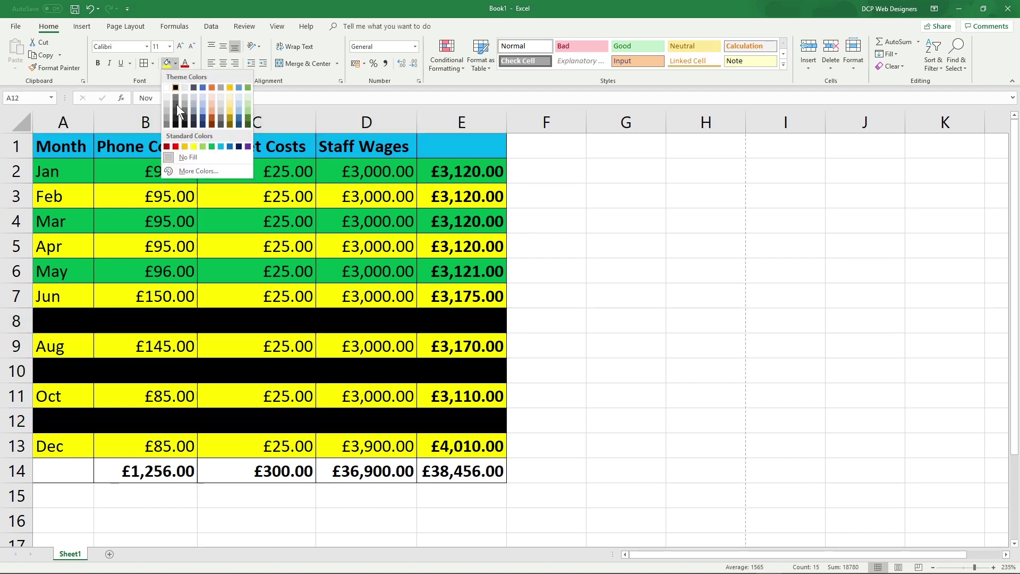
left_click(214, 147)
left_click_drag(55, 467, 426, 465)
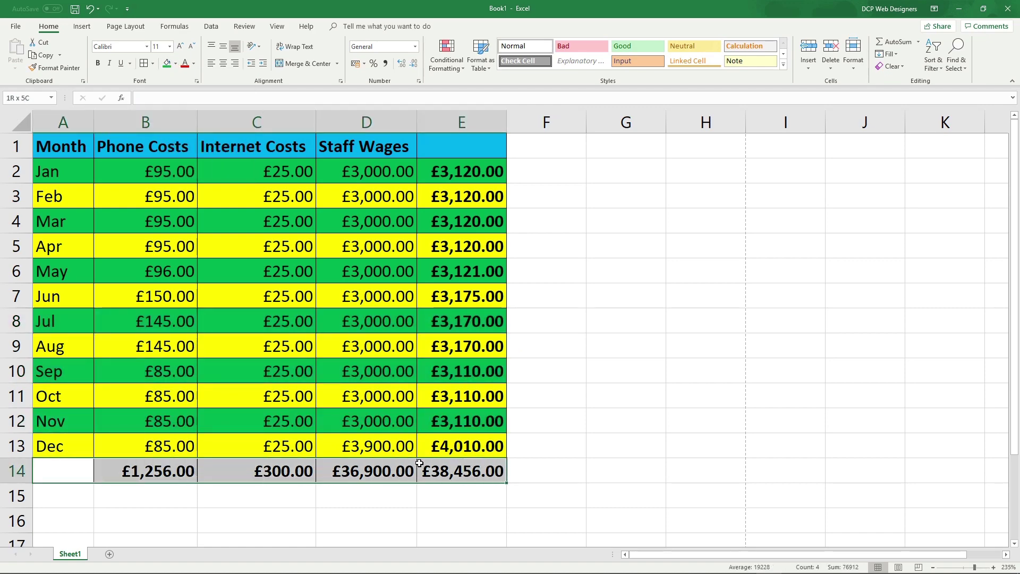
Step: Fill the totals row A14:E14 with light blue to match the header
left_click(176, 63)
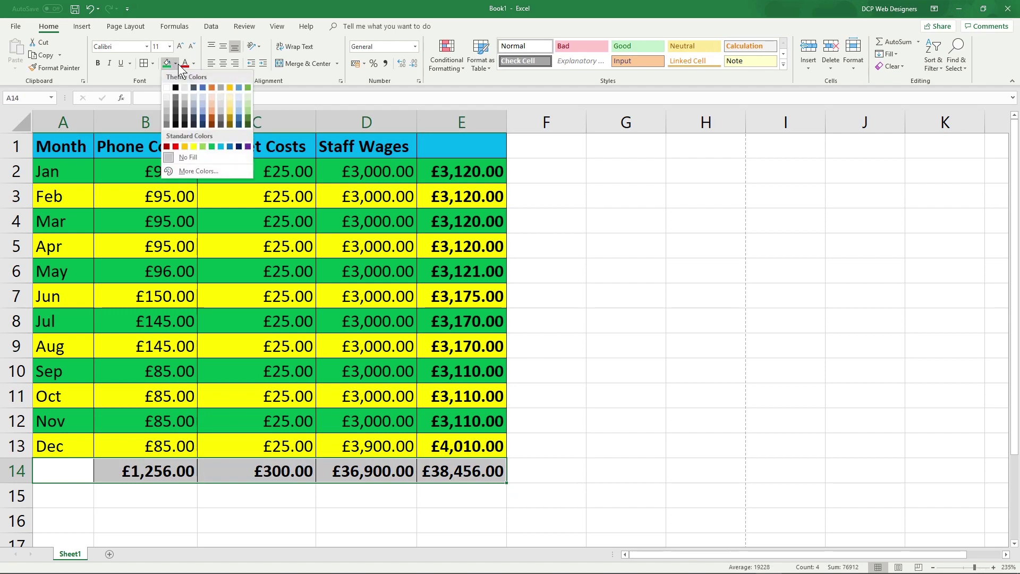
left_click(221, 149)
left_click(255, 320)
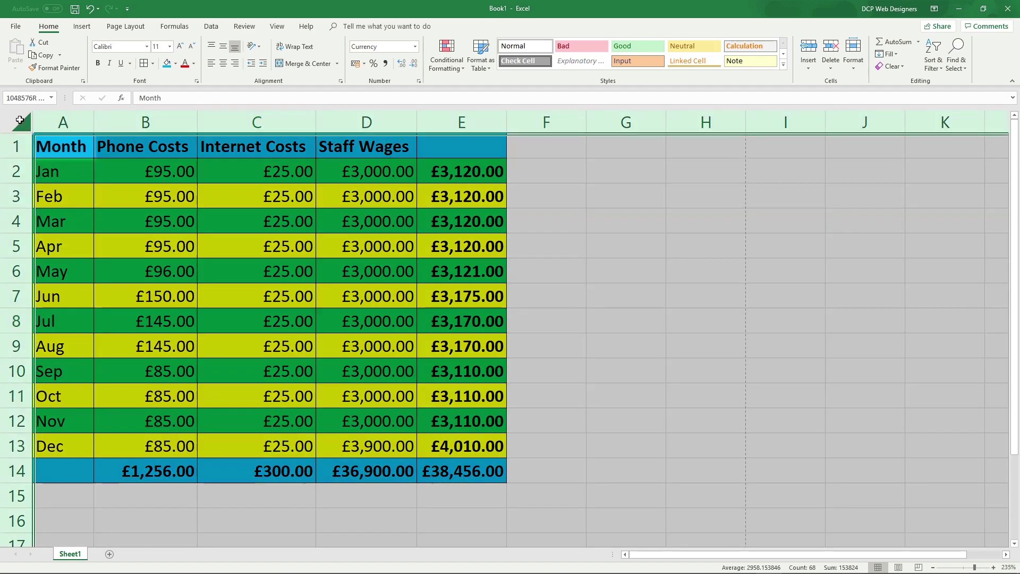
left_click(21, 123)
Step: Auto-fit all columns, then narrow the Phone Costs, Internet Costs and totals columns
left_click_drag(95, 116, 102, 116)
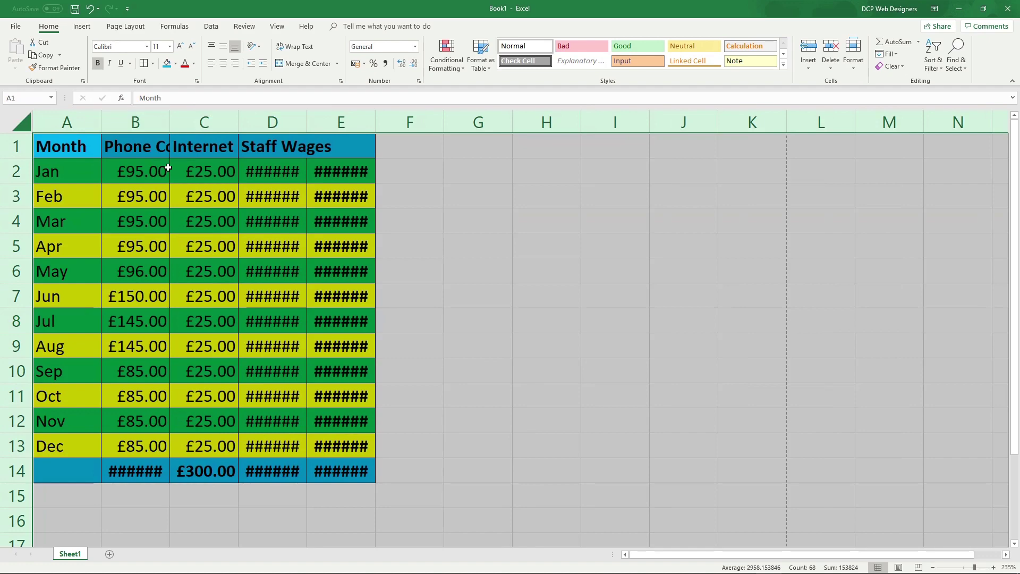
double_click(238, 122)
left_click(302, 250)
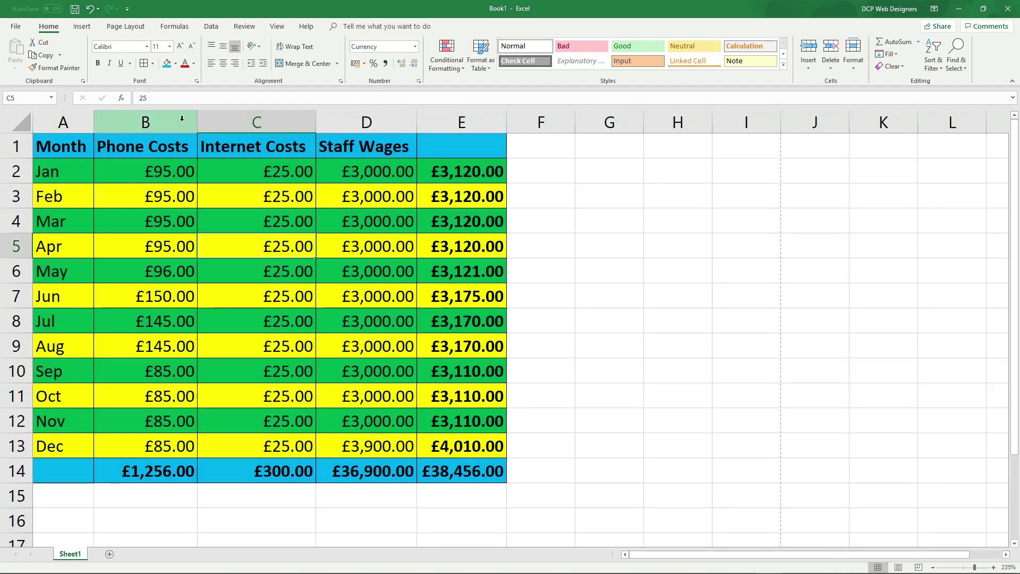
left_click_drag(197, 117, 148, 117)
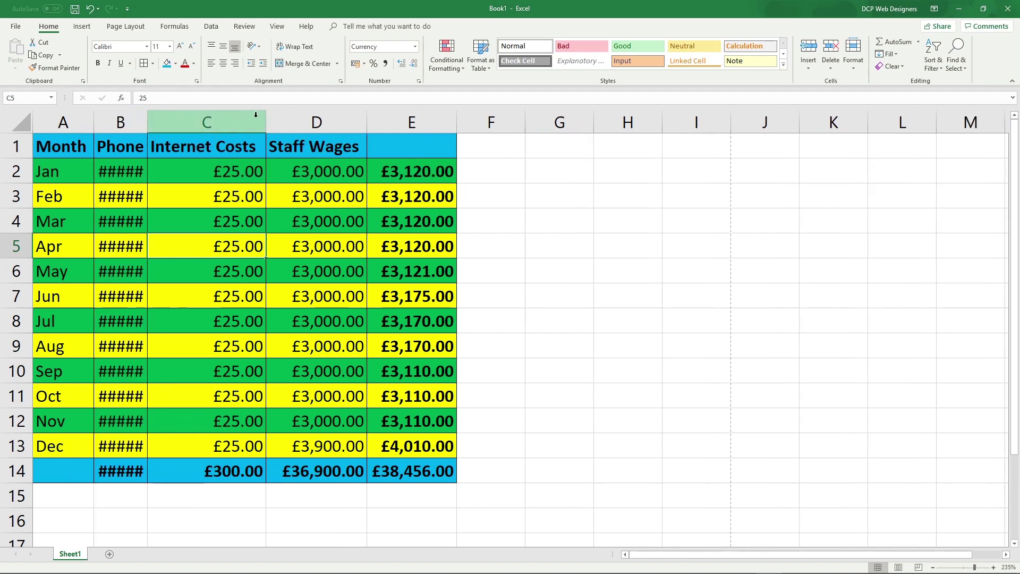
left_click_drag(266, 117, 207, 119)
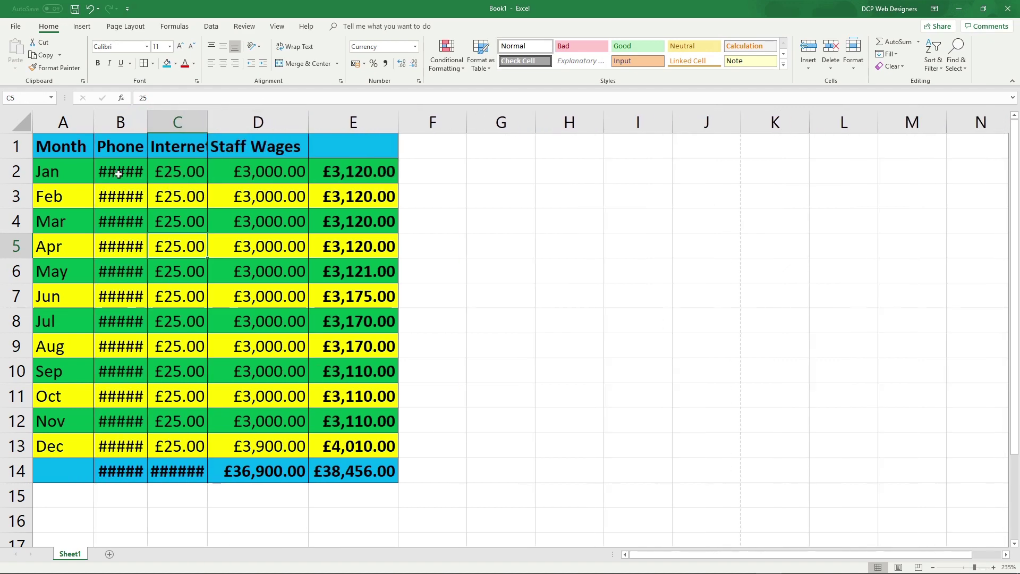
left_click_drag(398, 117, 373, 117)
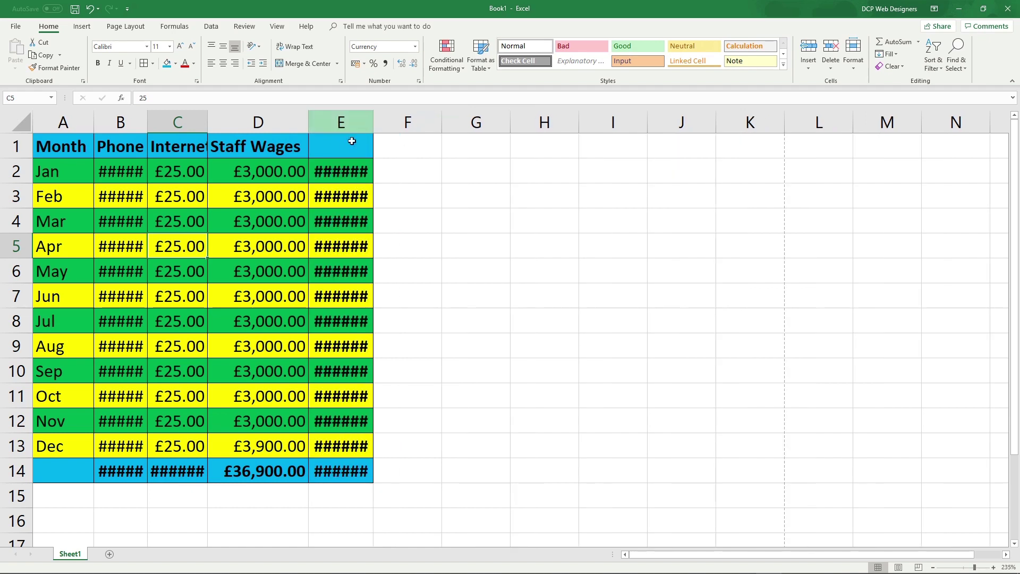
Step: Inspect the total formulas in column E and the month and phone cost cells
left_click(337, 170)
left_click(339, 220)
left_click(343, 271)
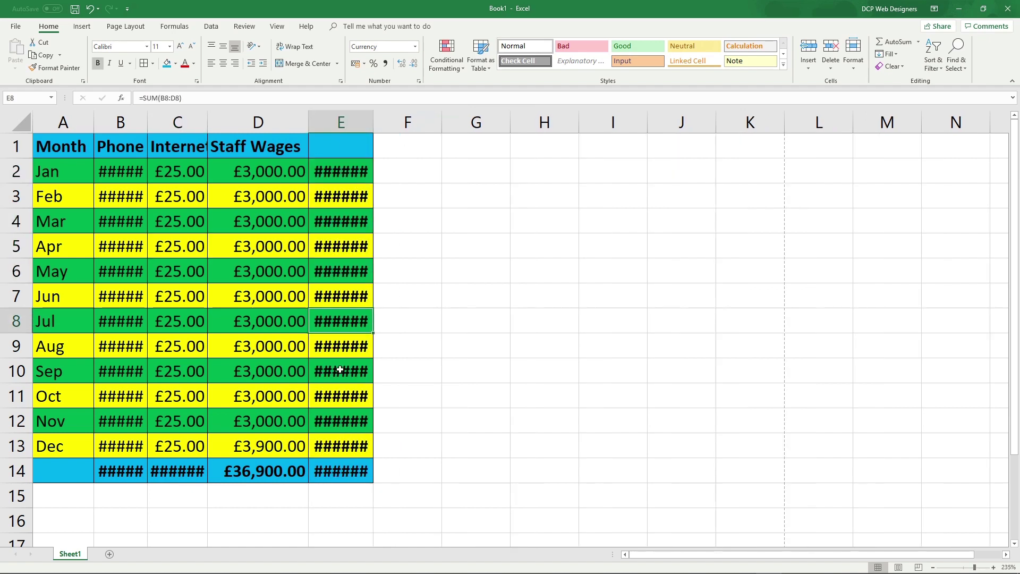
left_click(340, 370)
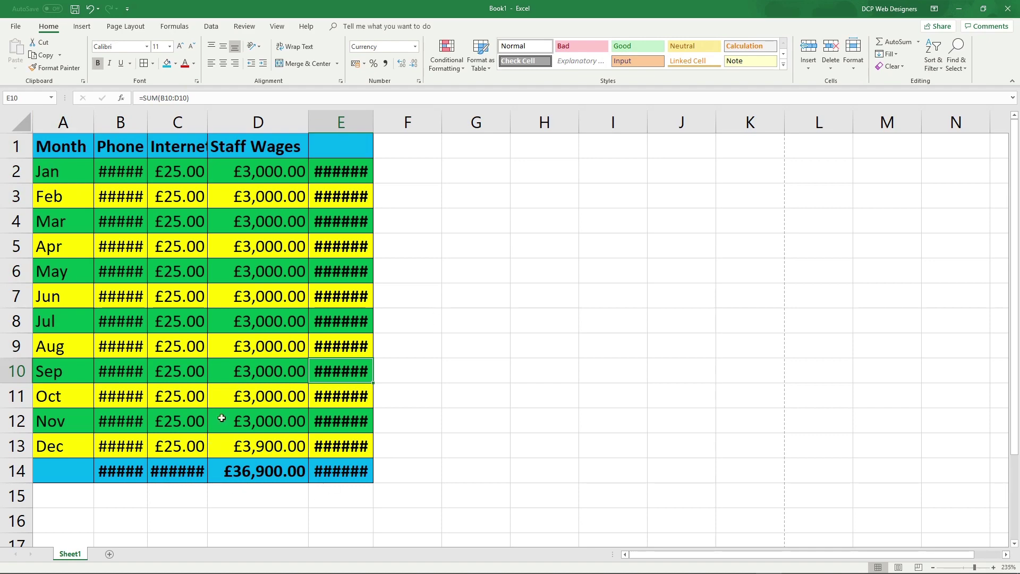
left_click_drag(117, 171, 91, 422)
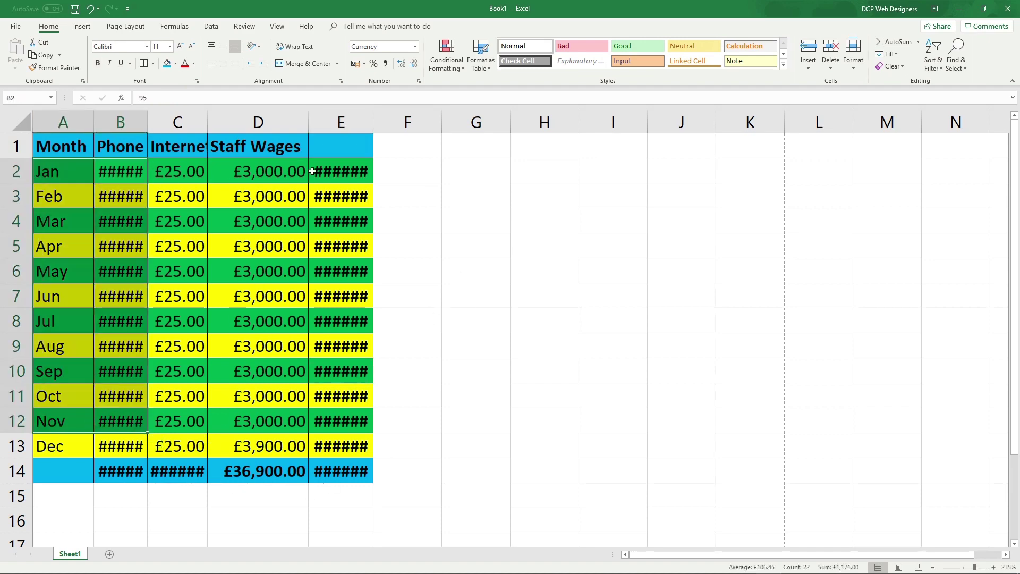
left_click_drag(313, 171, 319, 398)
left_click(173, 245)
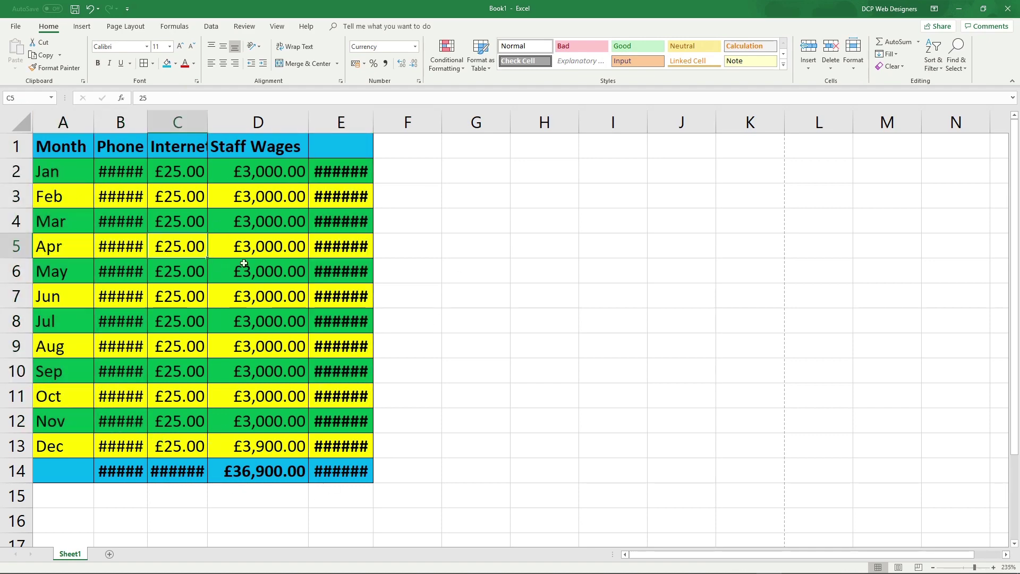
Step: Auto-fit every column on the whole sheet so all values display in full
left_click(21, 124)
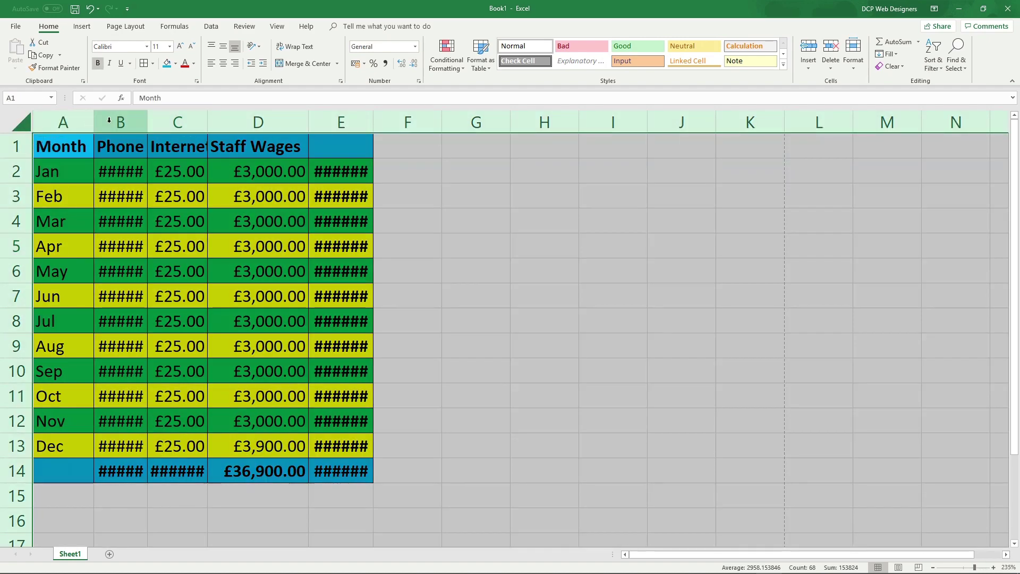
double_click(147, 122)
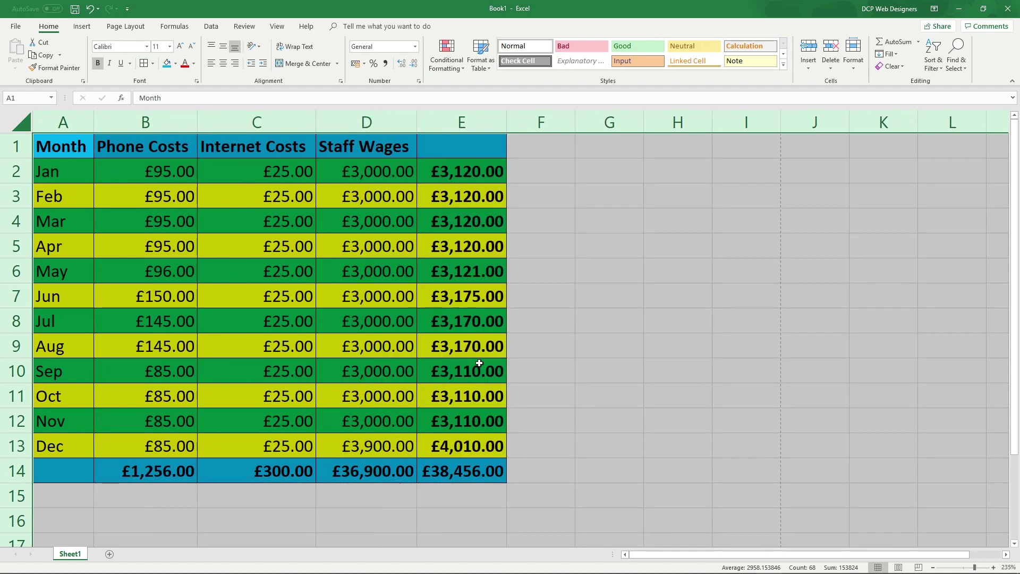
left_click(326, 266)
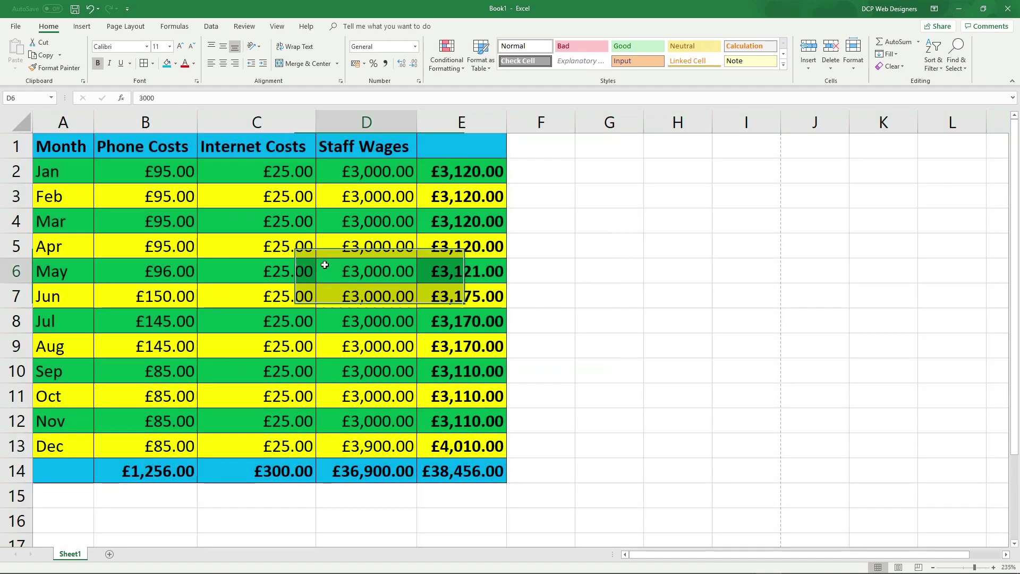
left_click(17, 27)
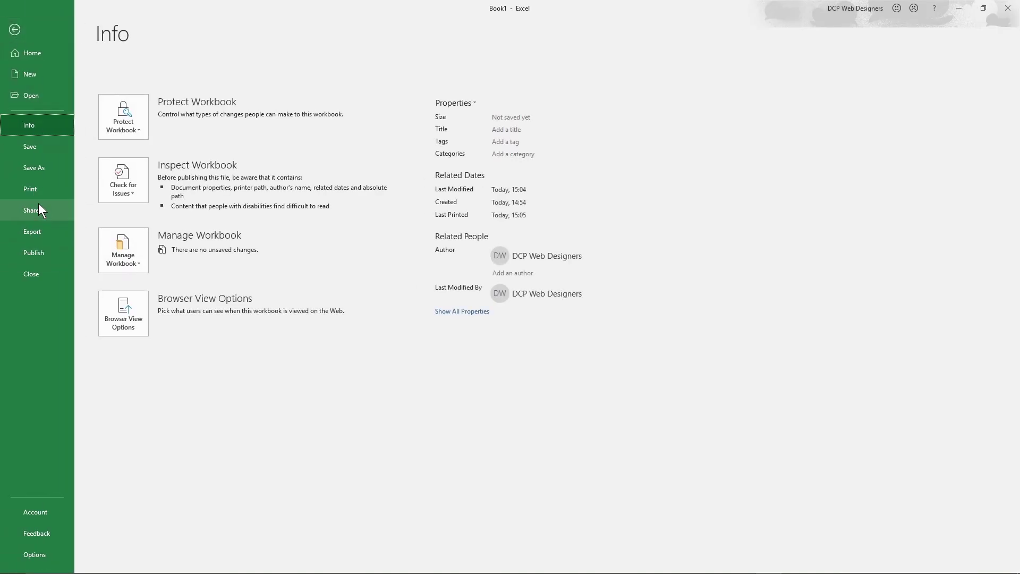
Step: Preview the coloured, banded costs table on a single A4 page
left_click(35, 188)
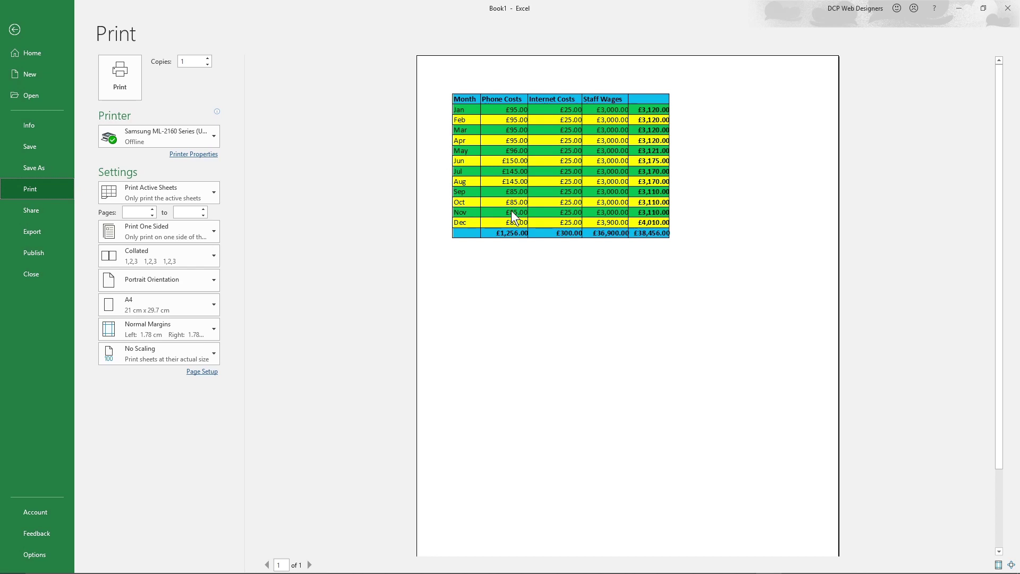
left_click(16, 29)
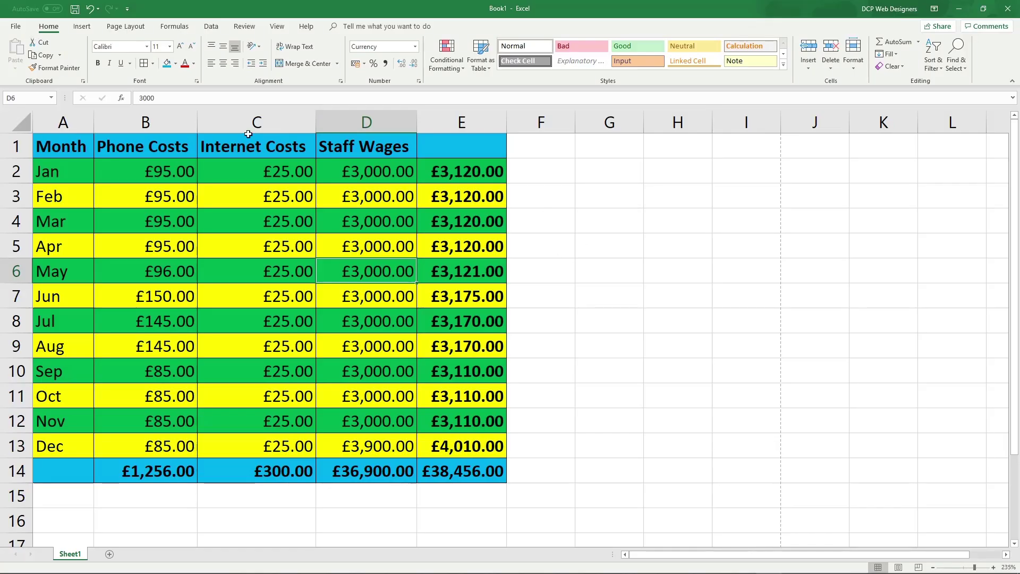
Step: Return to the worksheet, deselect the table and minimise the Excel window
left_click(184, 193)
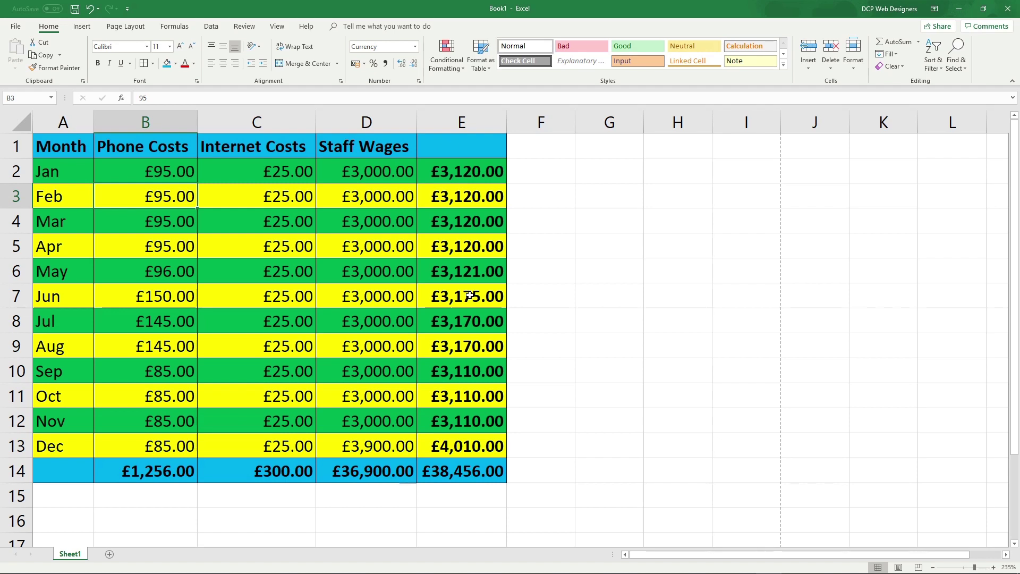
left_click(610, 248)
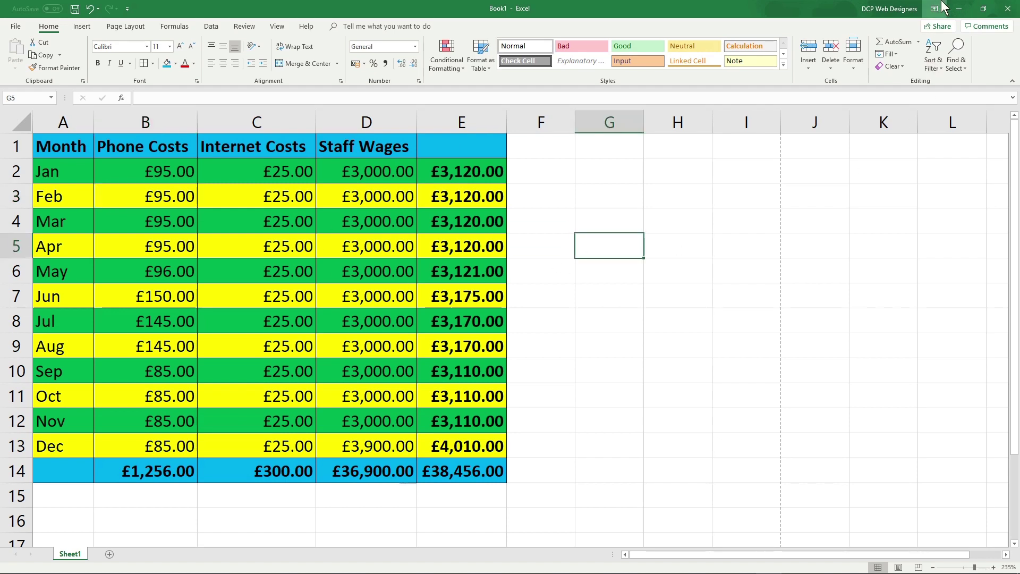
left_click(959, 9)
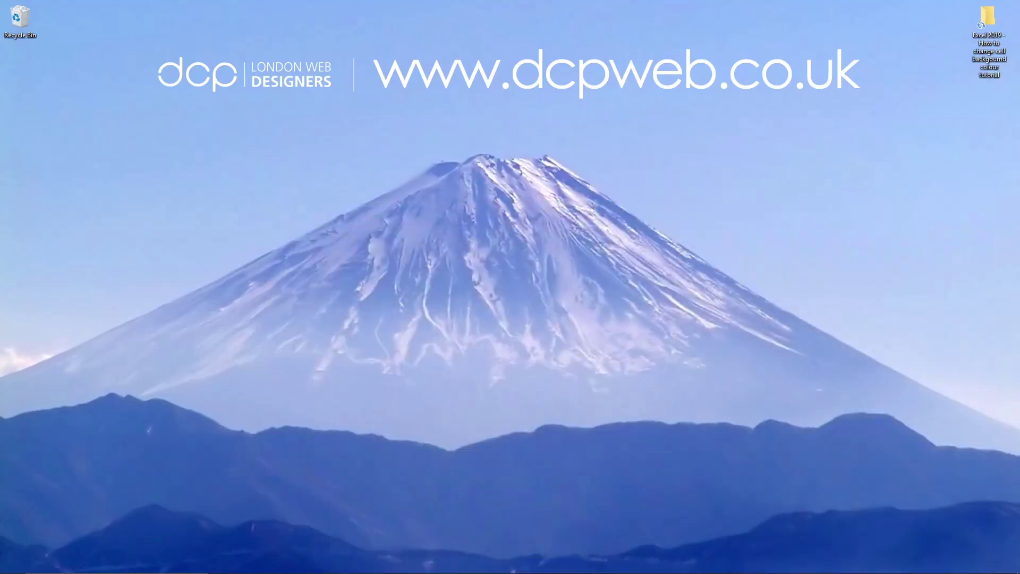